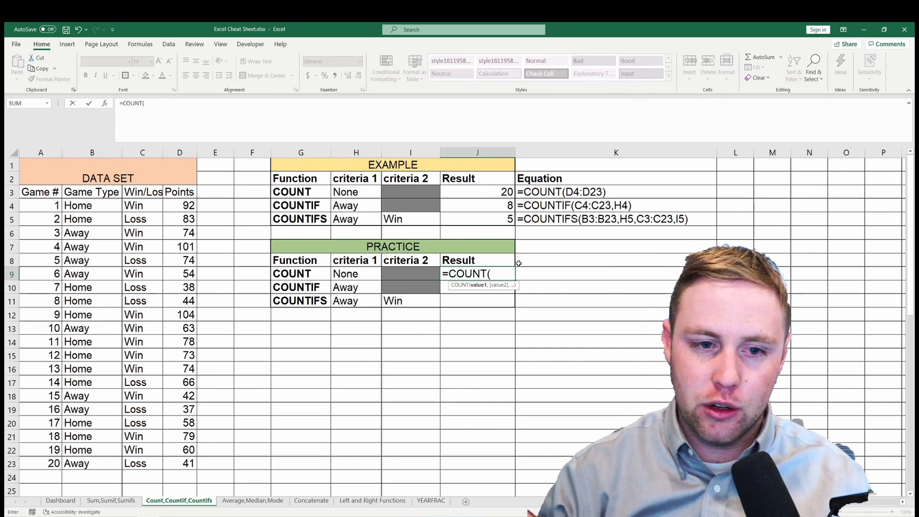
Step: Try counting the Win/Loss column by completing the practice COUNT formula in J9 as =COUNT(C3:C23)
drag(152, 193, 152, 463)
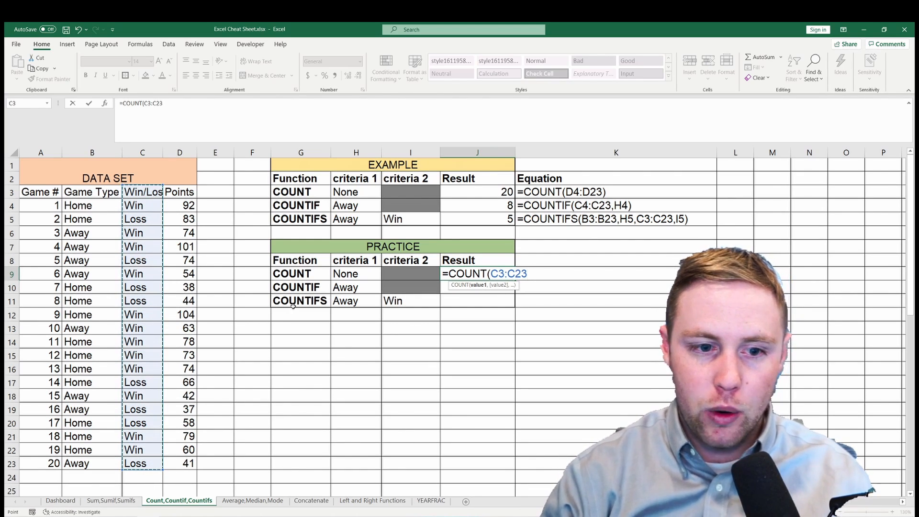
key(Return)
key(Up)
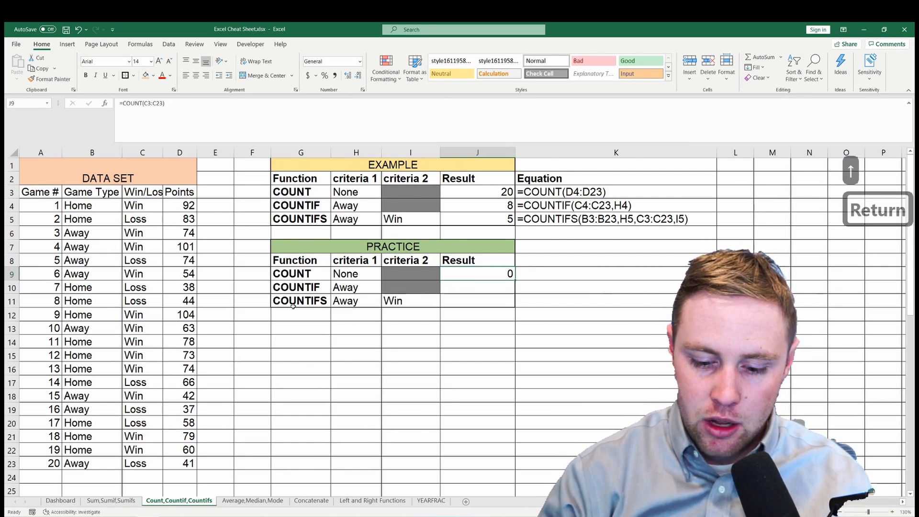
Step: Replace the formula in J9 with a COUNT of the Game # column, rows 3 to 23
text(=count)
key(Tab)
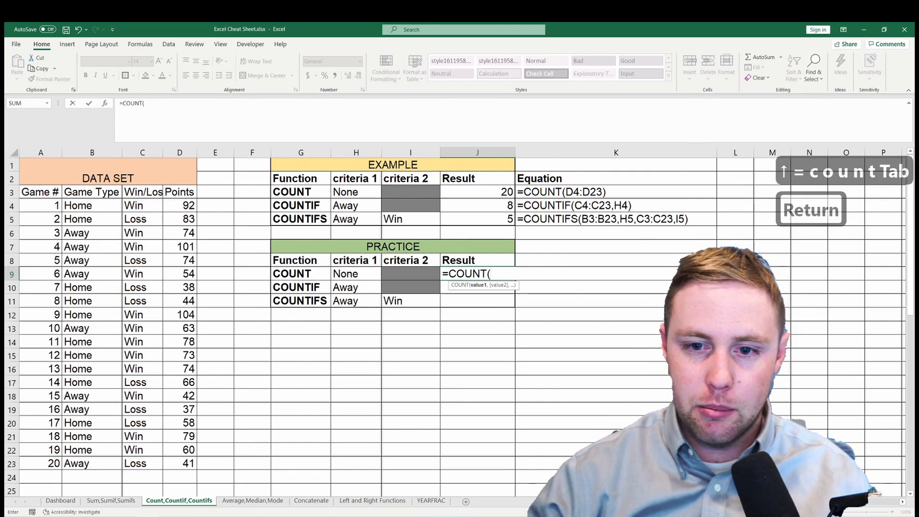
drag(50, 194, 57, 463)
key(Return)
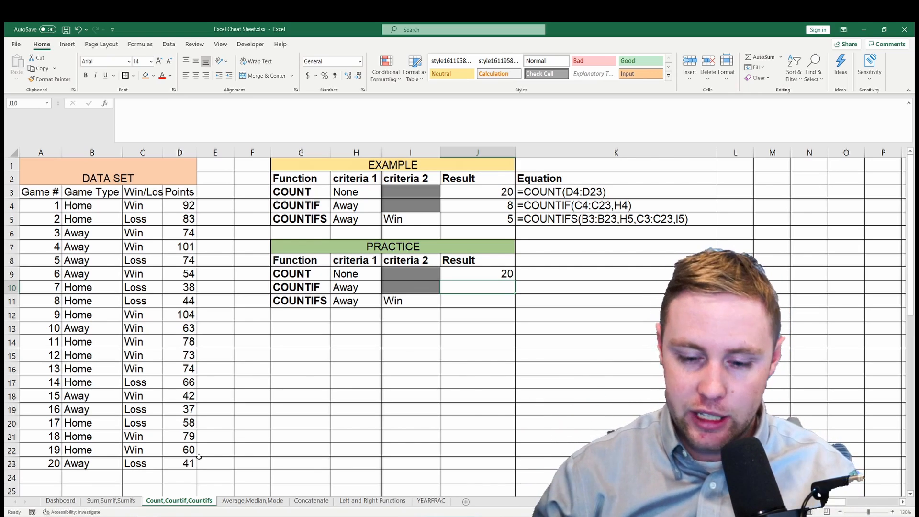
Step: Enter =COUNTIF(B3:B23,H10) in J10 to count the games whose type matches the practice criterion
text(=)
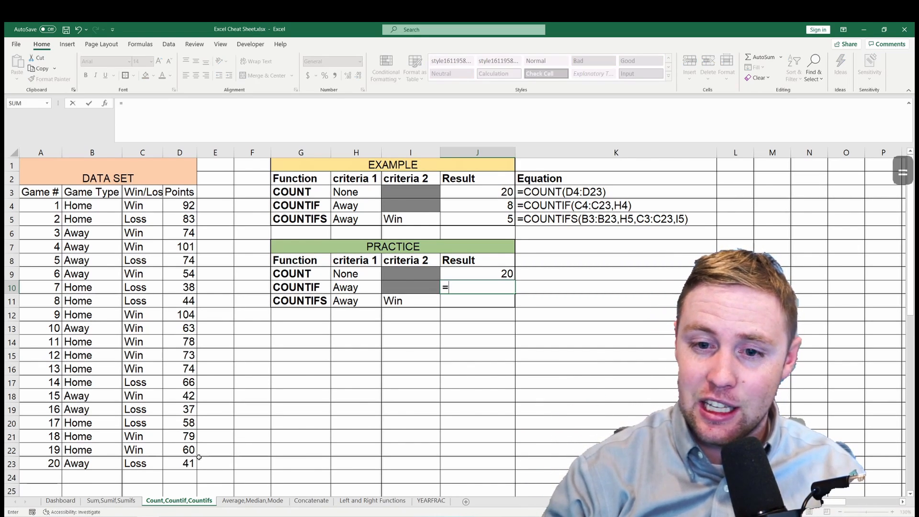
text(count)
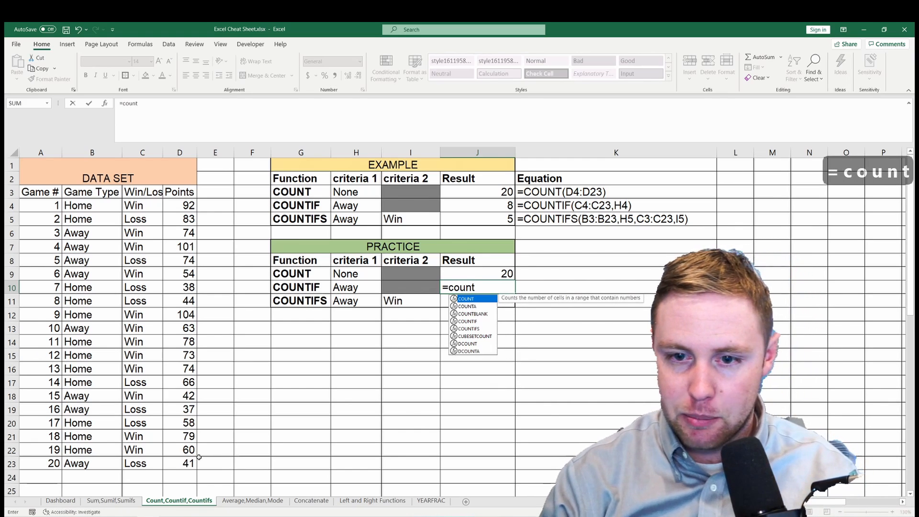
text(if)
key(Tab)
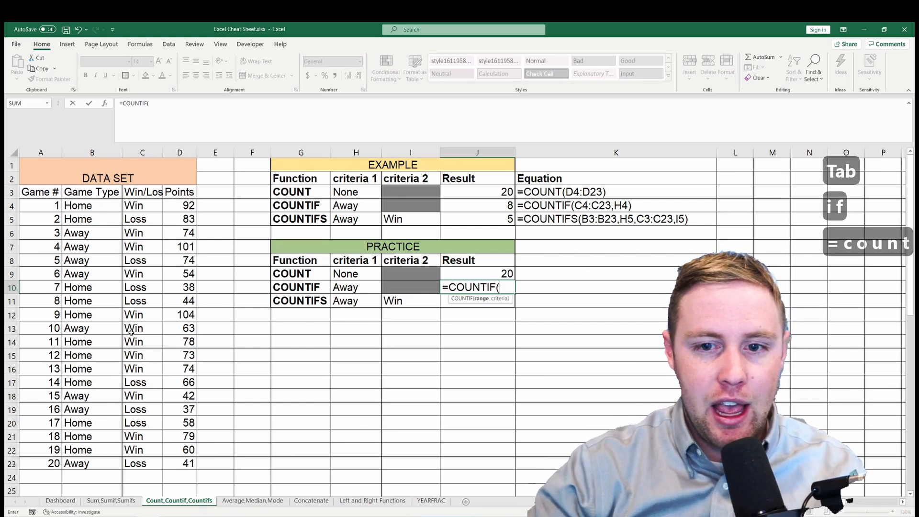
drag(101, 192, 95, 464)
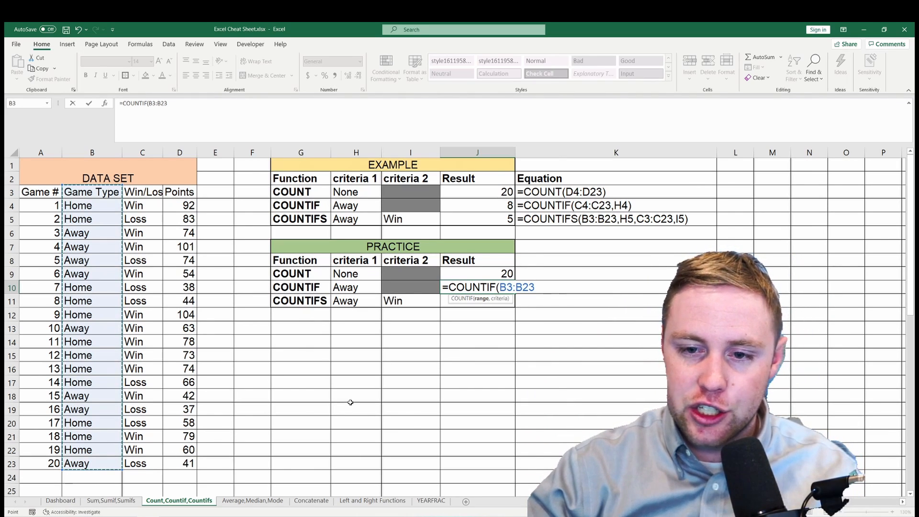
text(,)
click(353, 288)
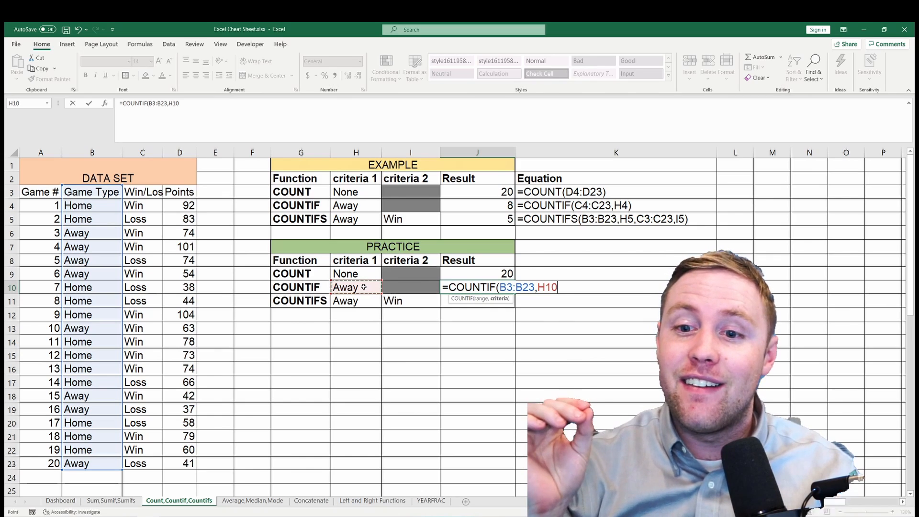
key(Return)
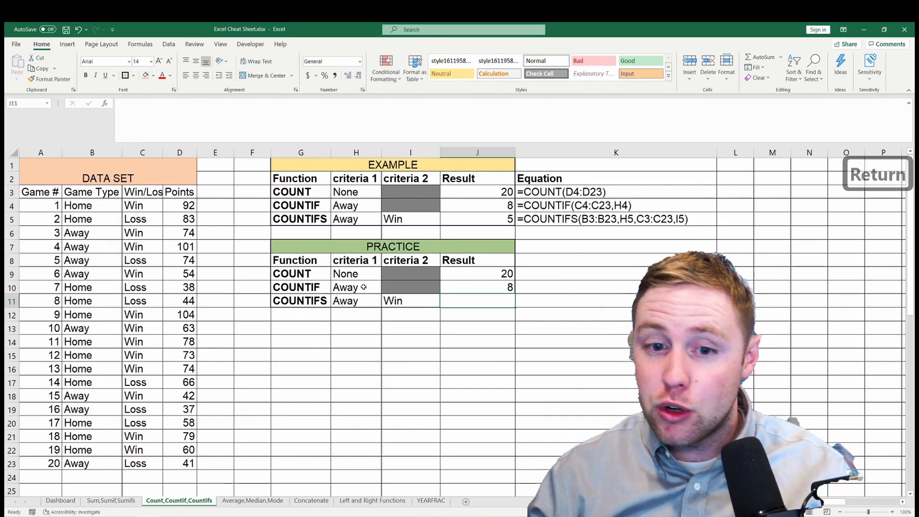
Step: Change the practice COUNTIF criterion in H10 to Home
key(Up)
key(Left)
key(Left)
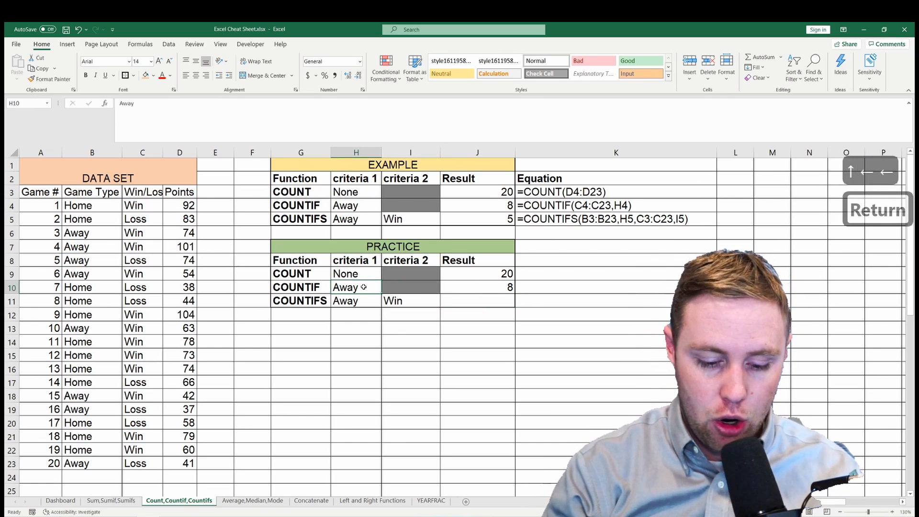
text(Home)
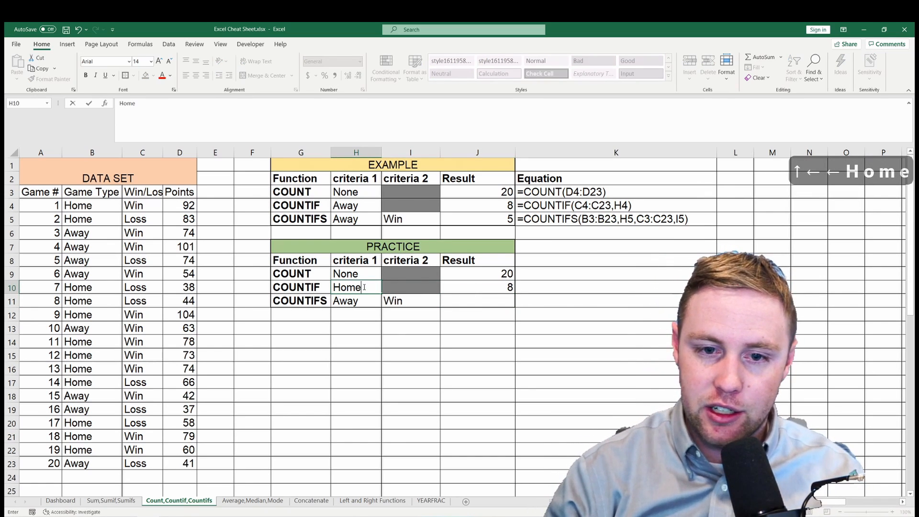
key(Return)
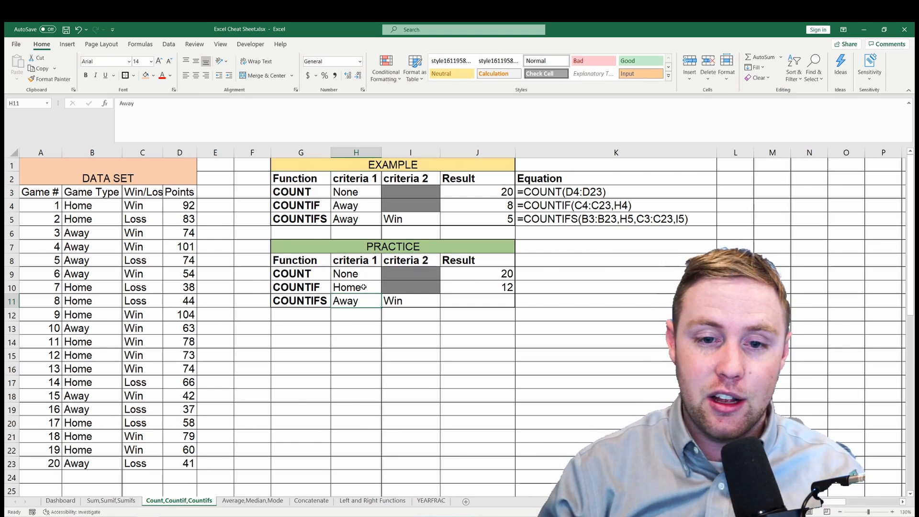
Step: Set the practice COUNTIF criterion in H10 to lowercase "away"
key(Up)
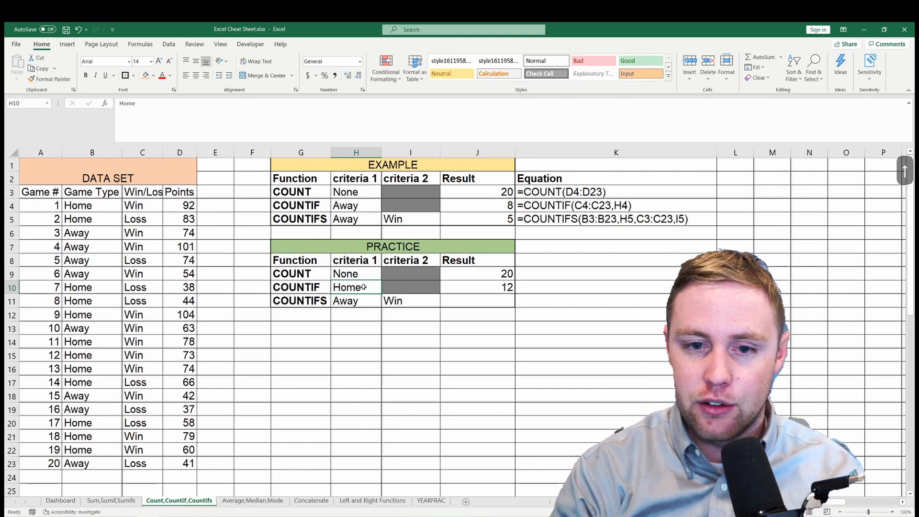
text(away)
key(Return)
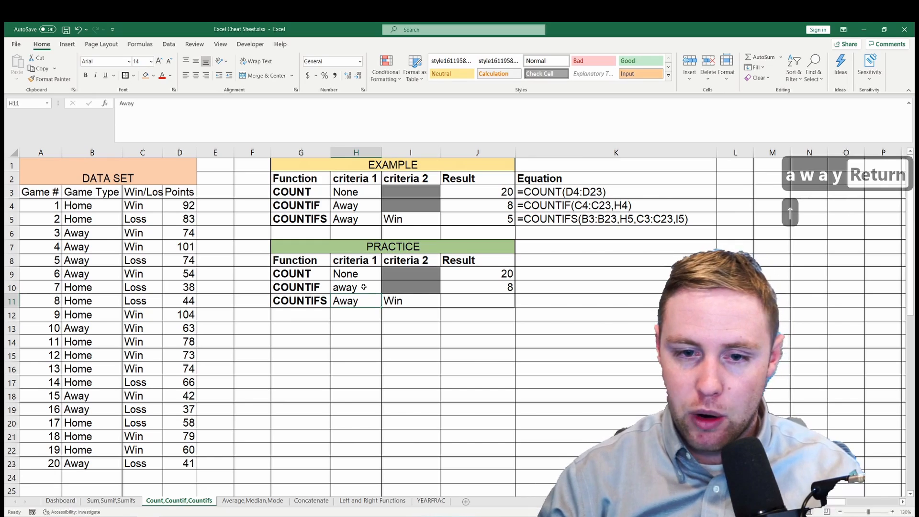
Step: Start a COUNTIFS formula in J11 with Game Type range B3:B23 and criterion H11 as the first pair
key(Right)
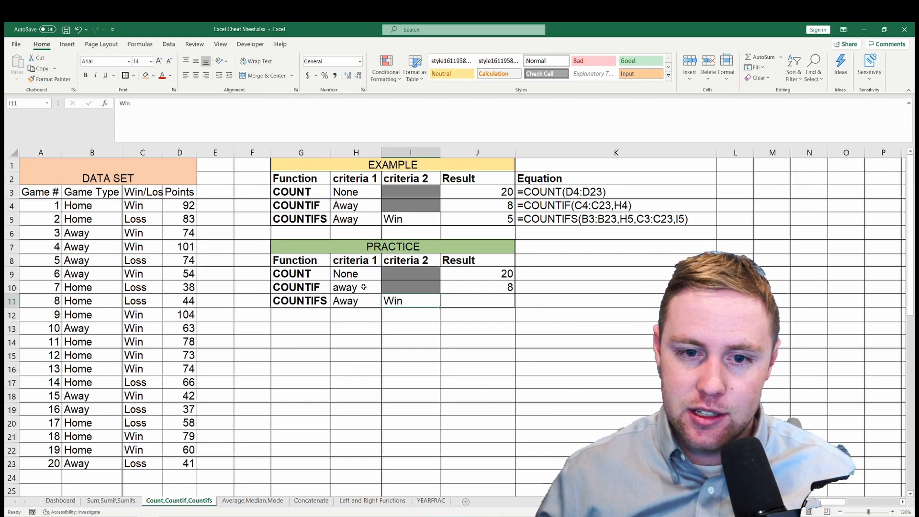
key(Right)
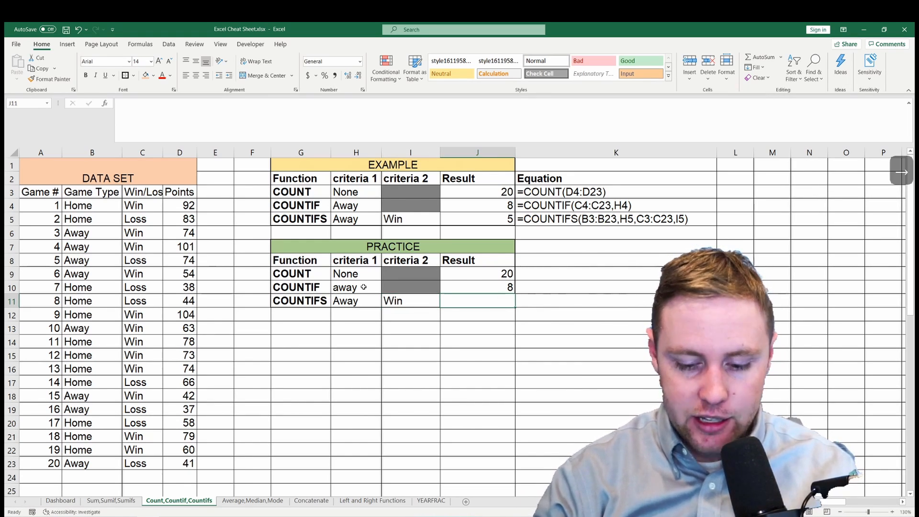
text(=count)
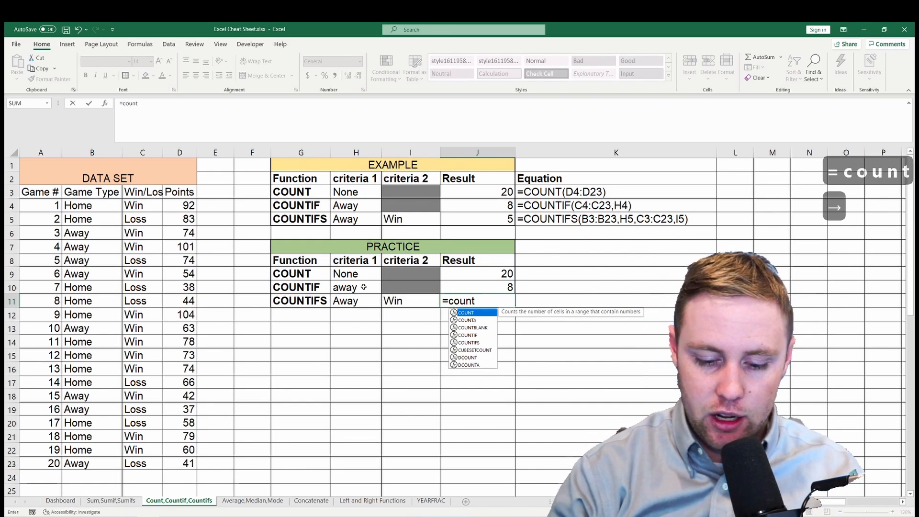
text(if)
key(Down)
key(Tab)
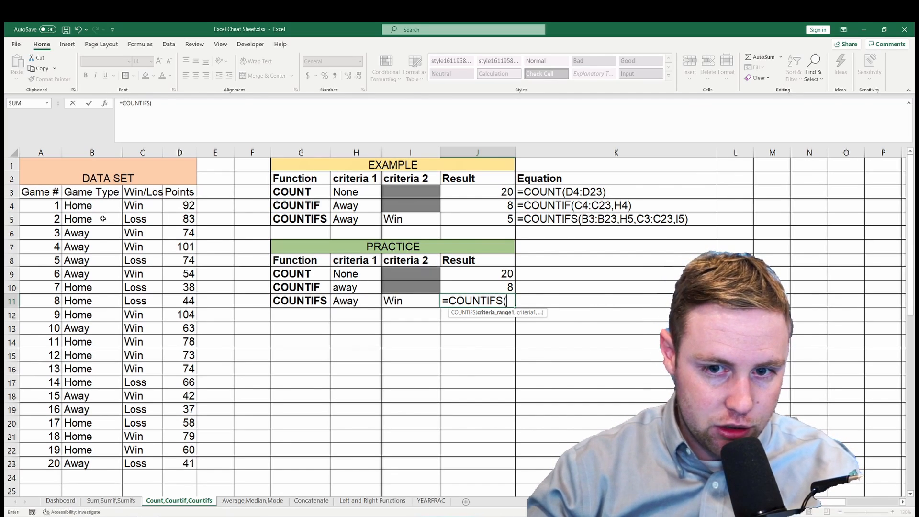
drag(102, 193, 95, 463)
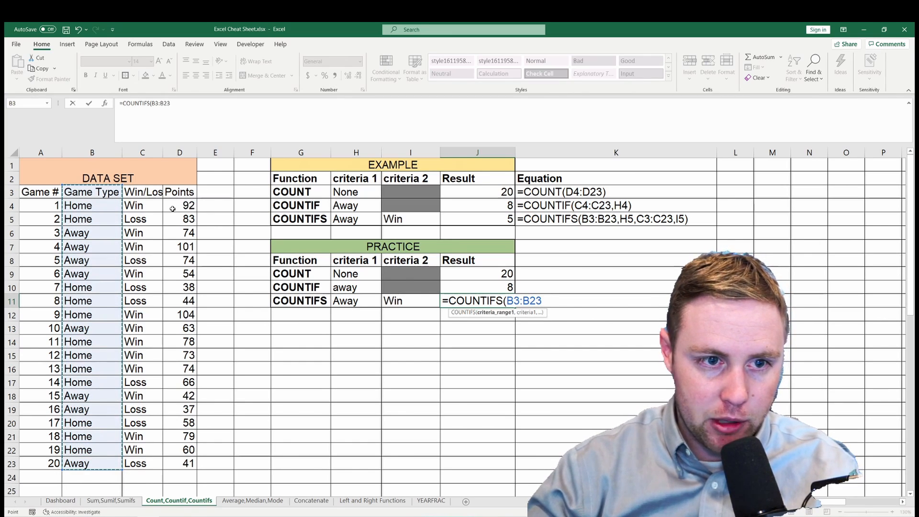
text(,)
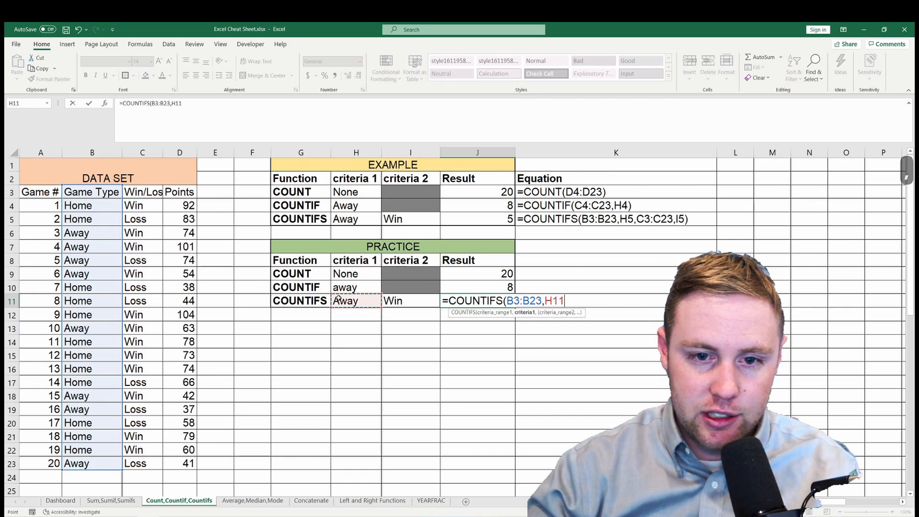
click(362, 300)
text(,)
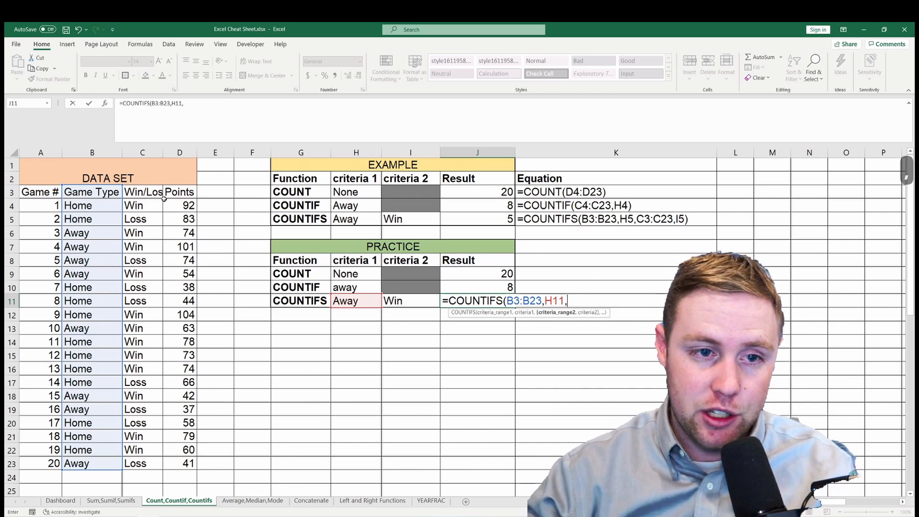
Step: Add Win/Loss range C4:C23 and criterion I11 as the second COUNTIFS pair and enter the formula
drag(143, 205, 142, 465)
text(,)
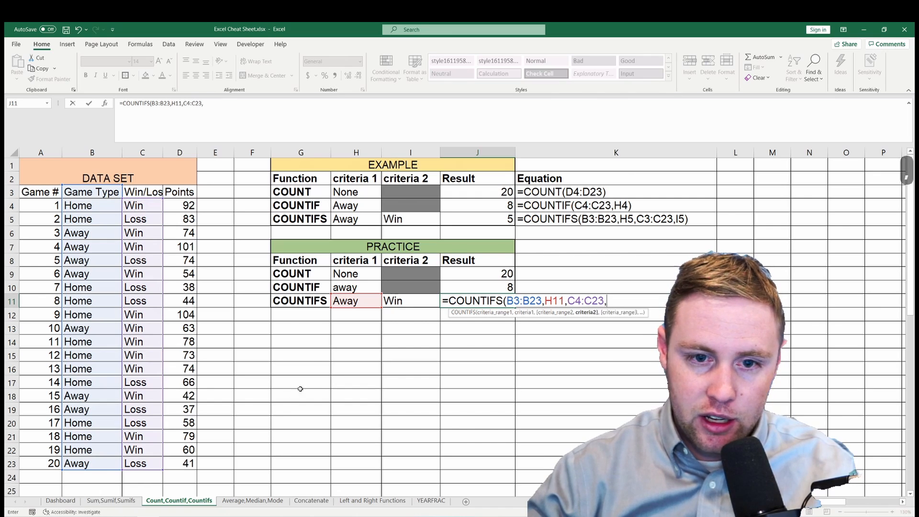
click(398, 304)
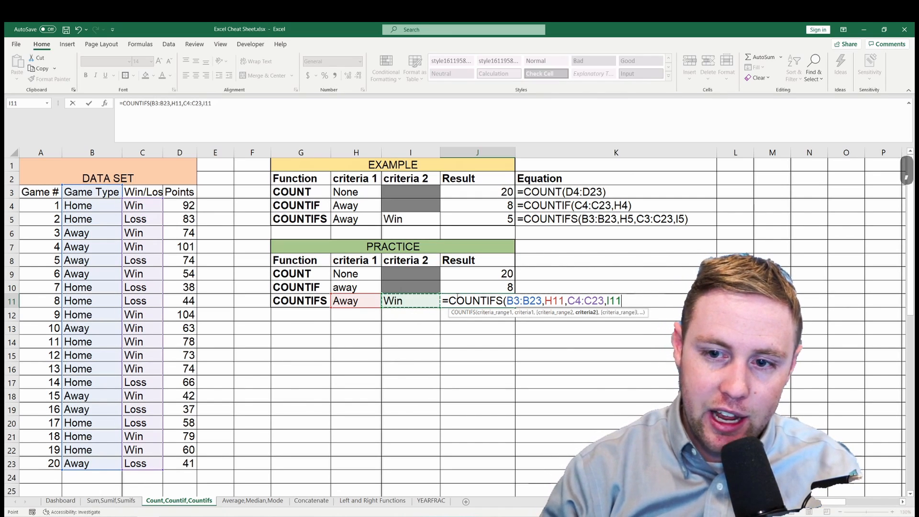
key(Return)
key(Up)
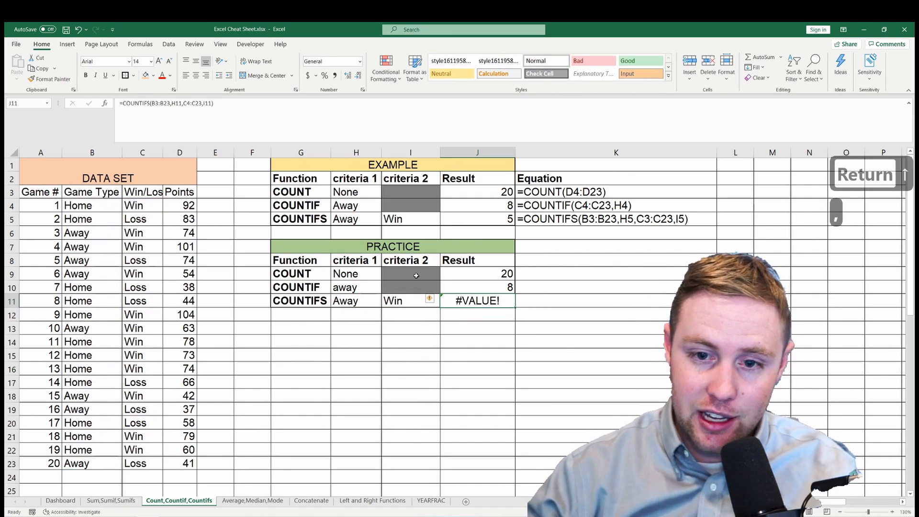
Step: Extend the second criteria range of the COUNTIFS formula in J11 to C3:C23
double_click(476, 303)
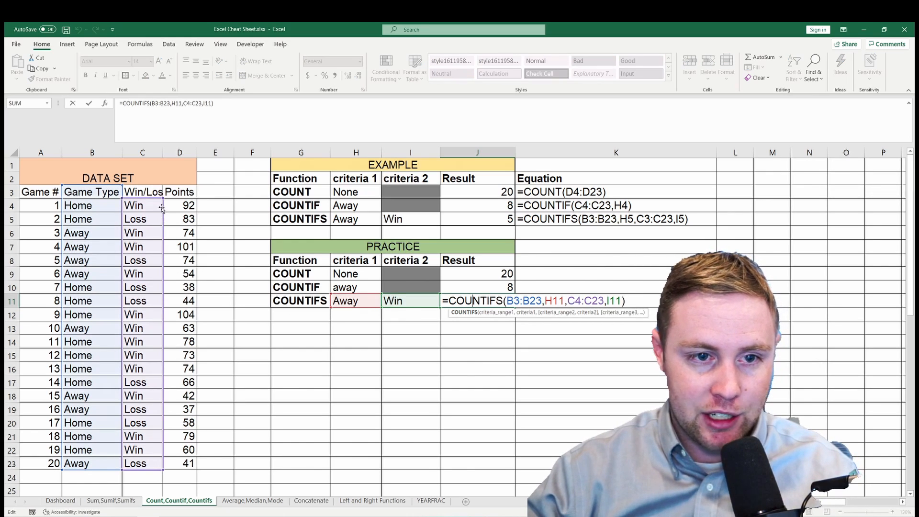
drag(163, 196, 170, 190)
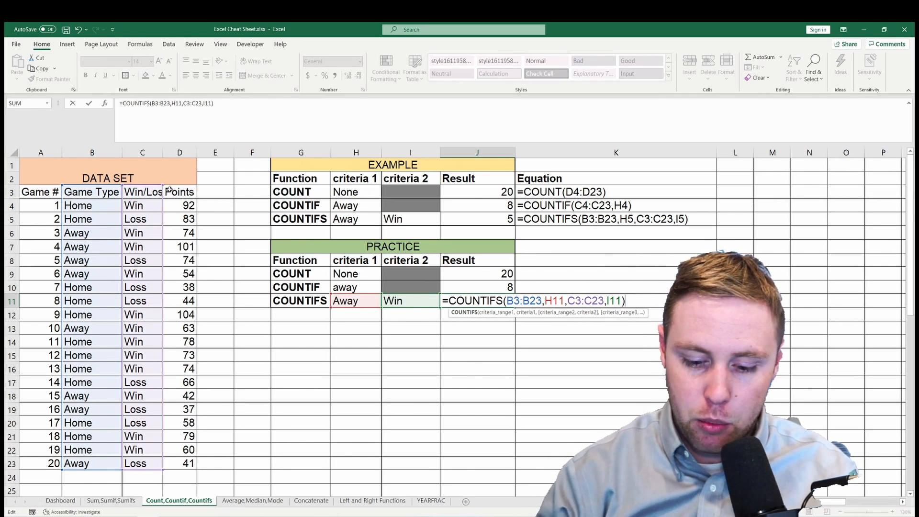
key(Return)
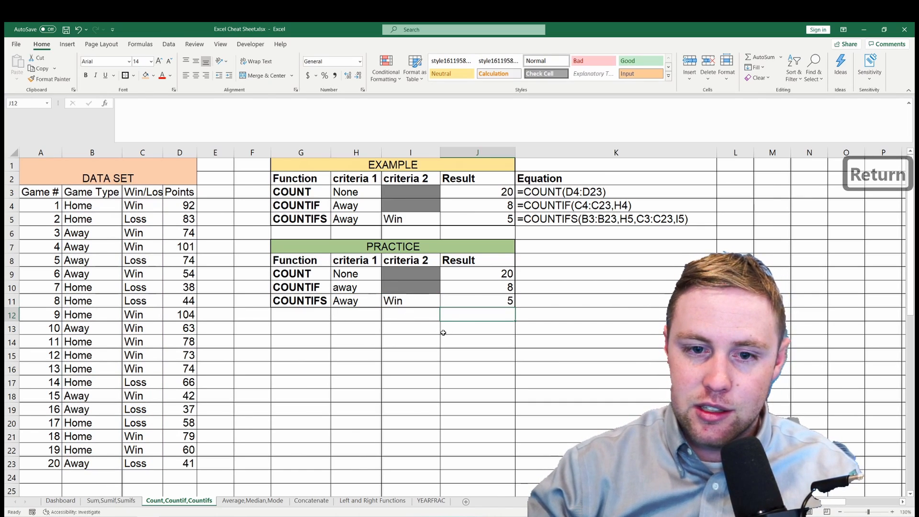
click(497, 285)
click(490, 302)
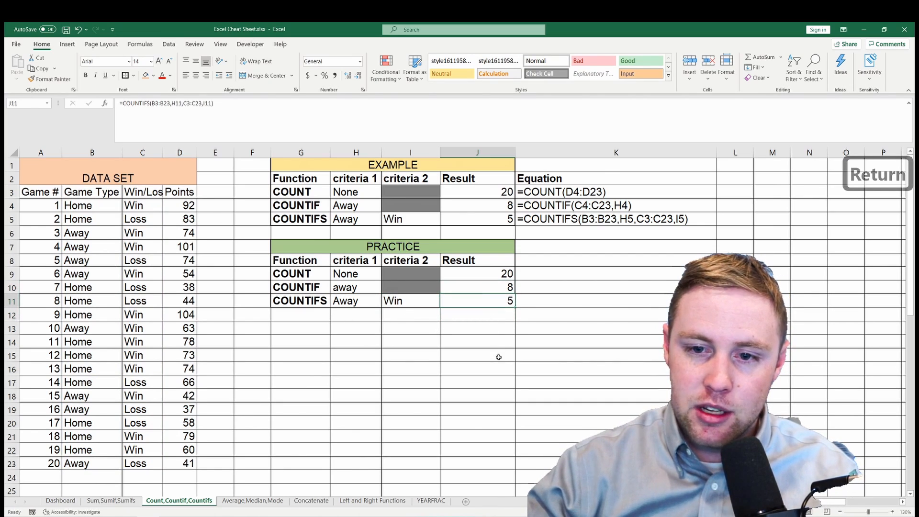
Step: Change the first practice COUNTIFS criterion in H11 to Home
click(364, 300)
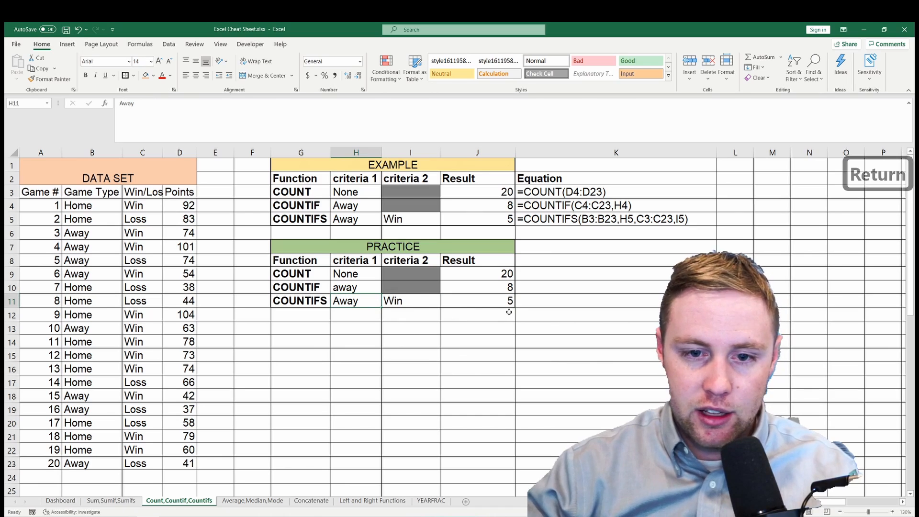
text(JH)
key(BackSpace)
key(BackSpace)
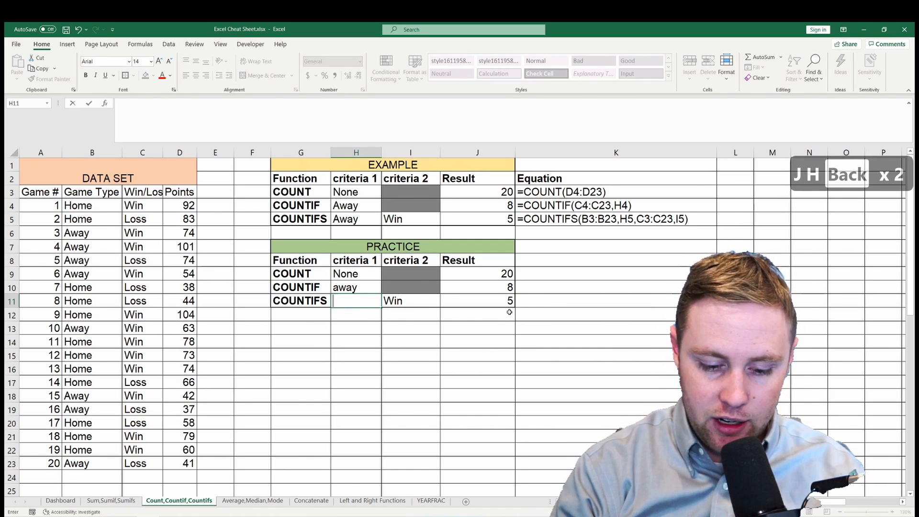
text(Home)
key(Return)
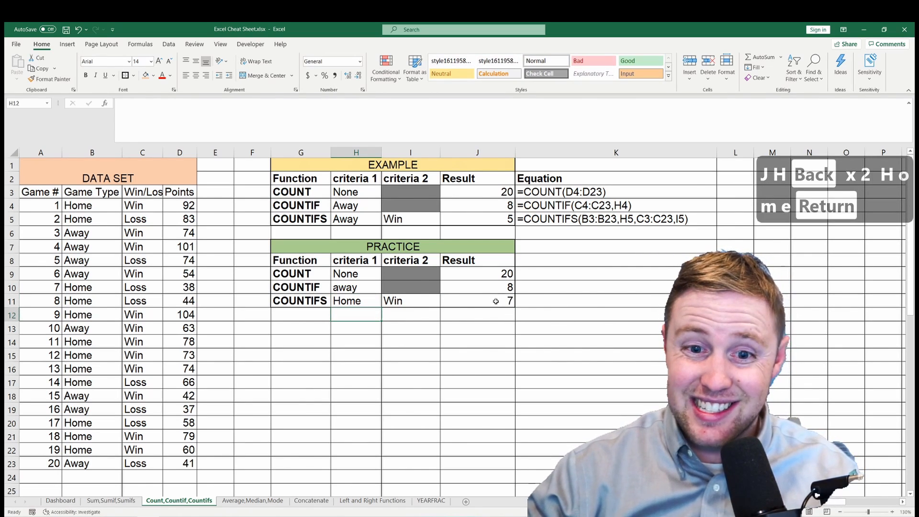
Step: Set the first criterion back to "Away" in both the practice COUNTIFS row (H11) and the COUNTIF row (H10)
click(366, 300)
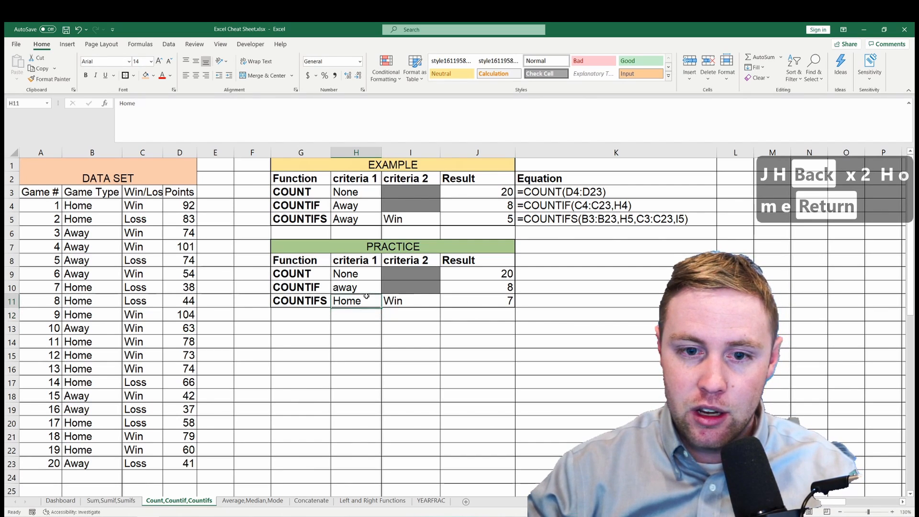
text(Away)
key(Return)
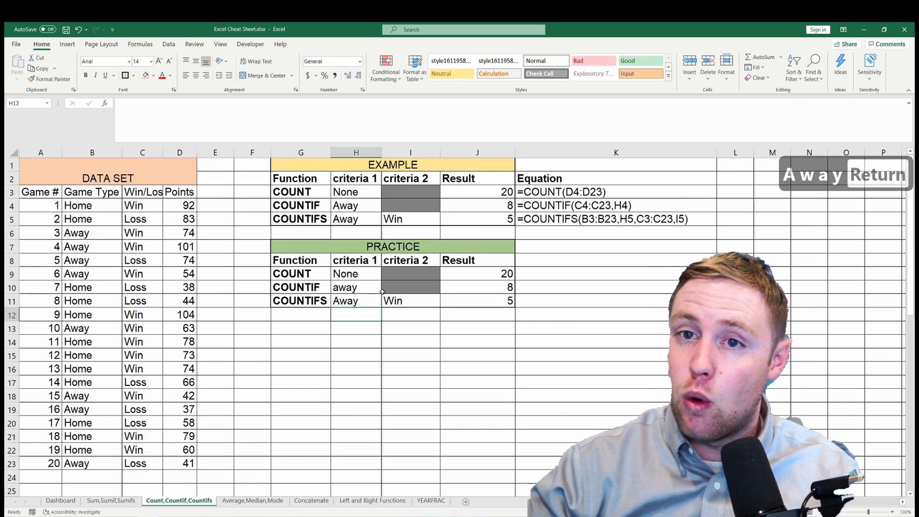
click(366, 285)
text(Away)
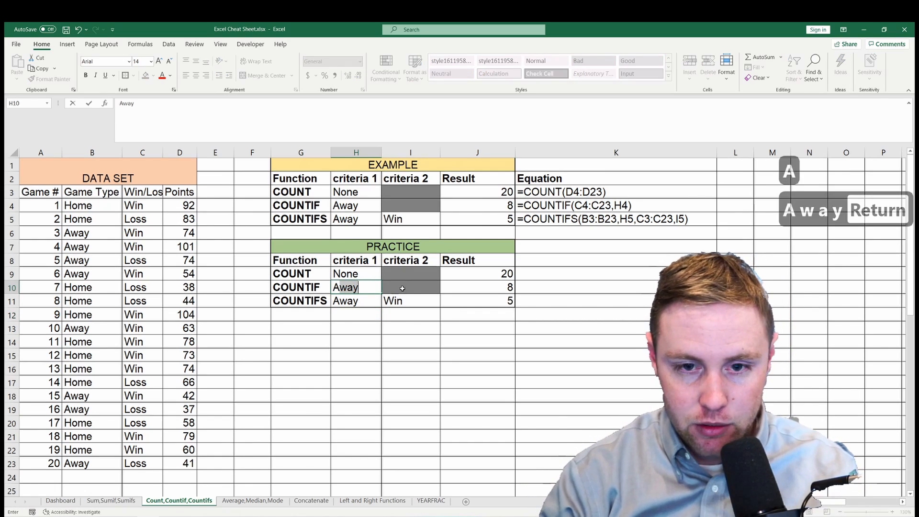
key(Return)
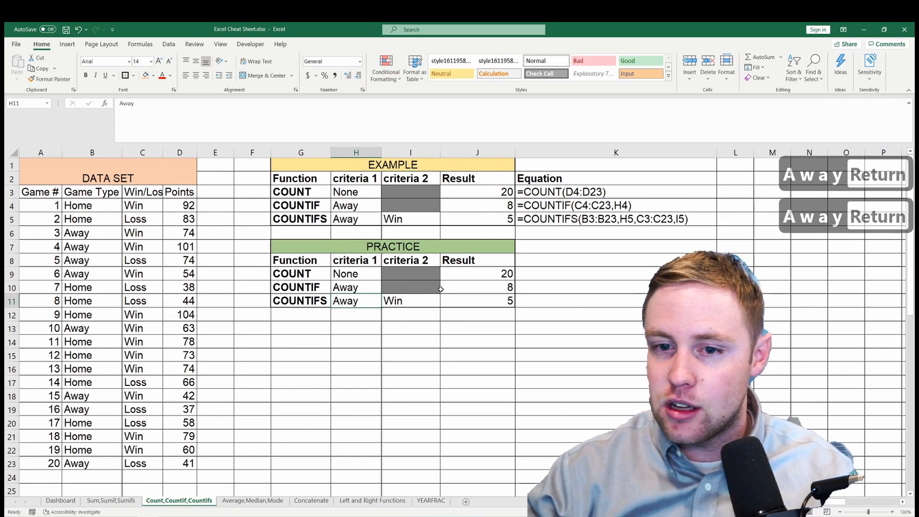